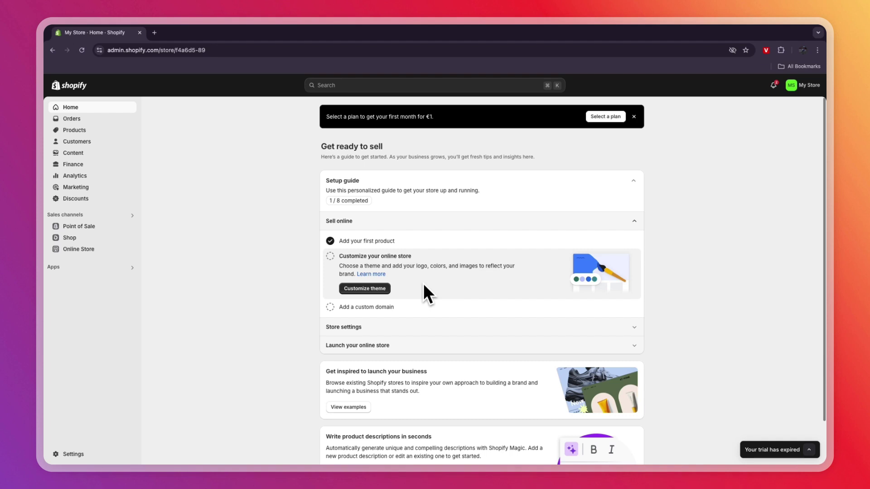
Show the store's recommended apps in the 'Picked for you' dialog from the Apps search
{"action": "left_click", "coordinate": [59, 267]}
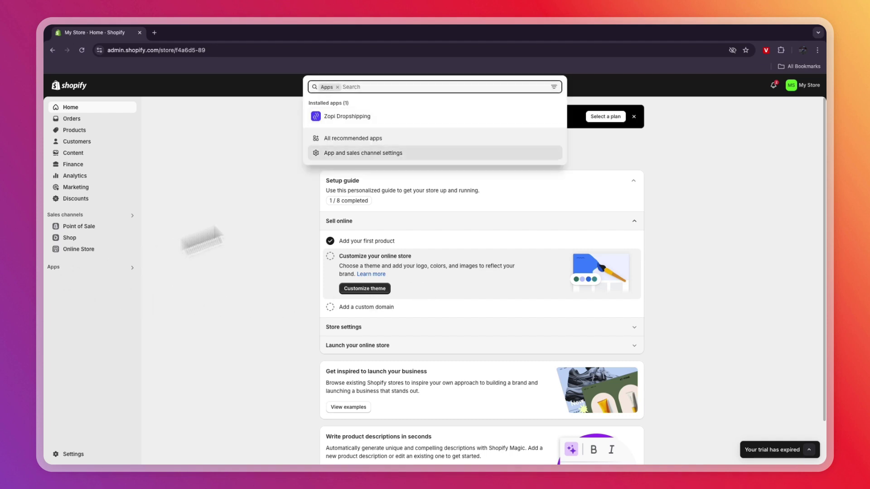
{"action": "left_click", "coordinate": [368, 136]}
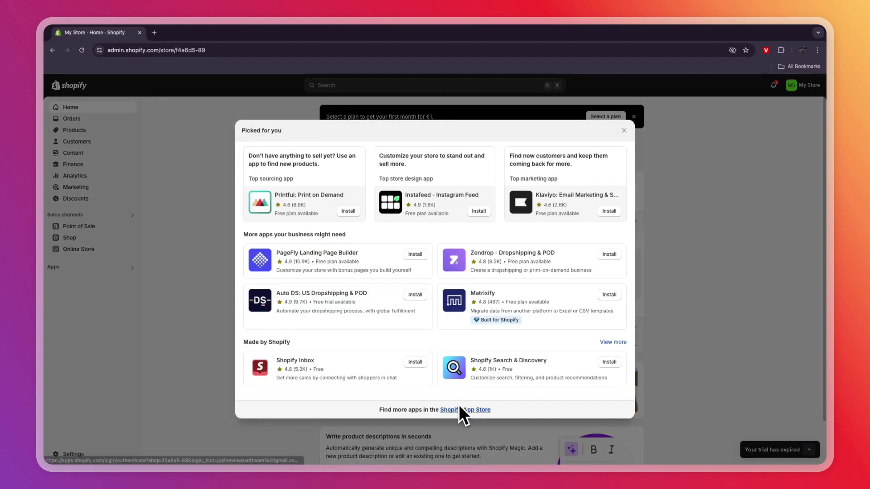
Search the Shopify App Store for 'postscript' and start installing Postscript SMS Marketing
{"action": "left_click", "coordinate": [459, 409]}
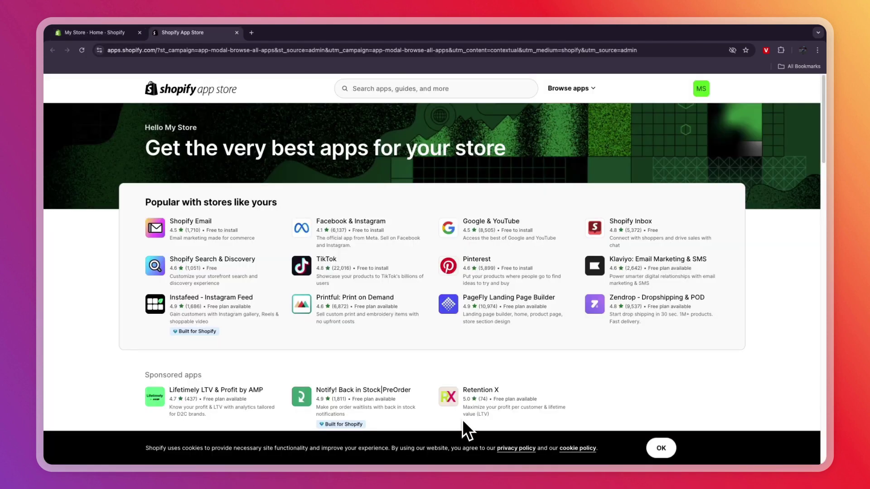
{"action": "left_click", "coordinate": [407, 90]}
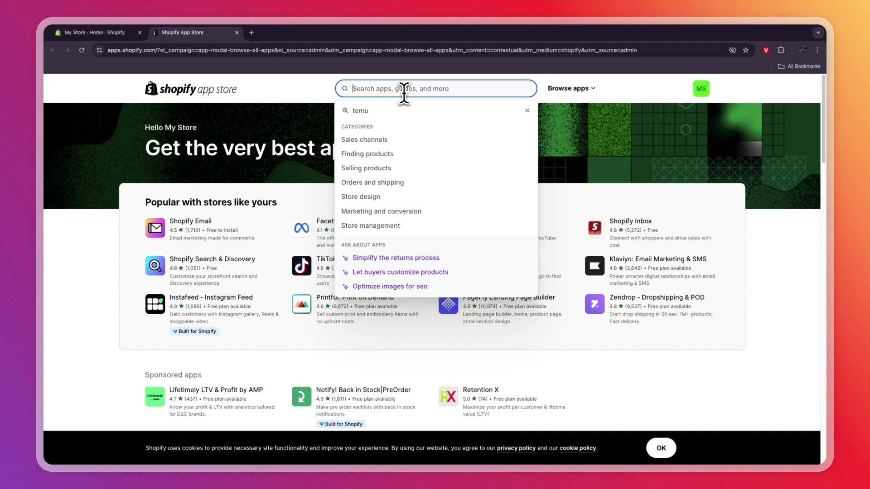
{"action": "type", "text": "postscr"}
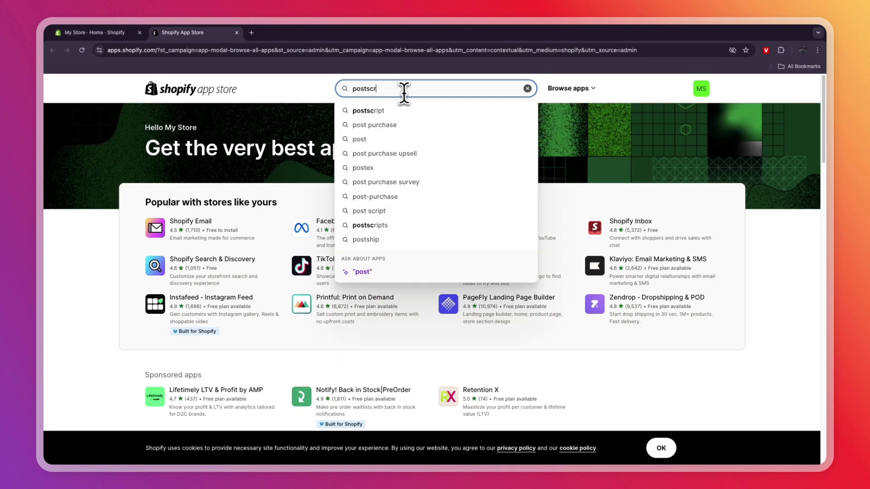
{"action": "type", "text": "ipt"}
{"action": "key", "text": "Return"}
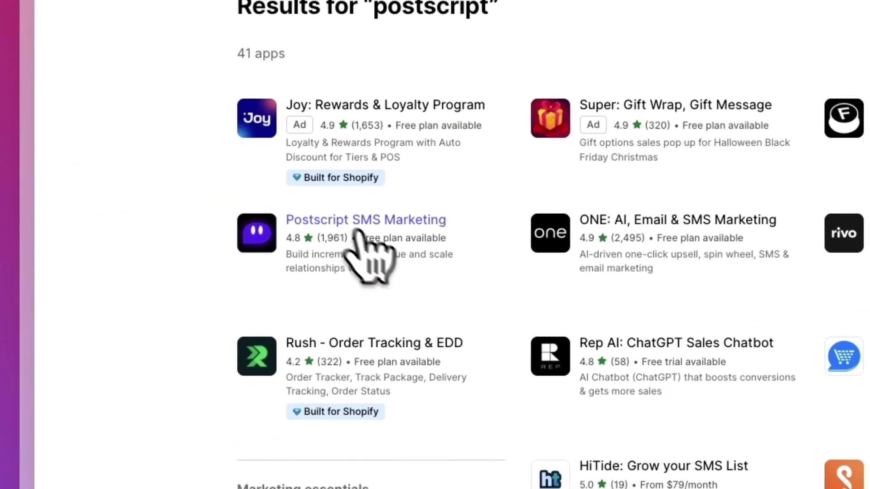
{"action": "left_click", "coordinate": [305, 229]}
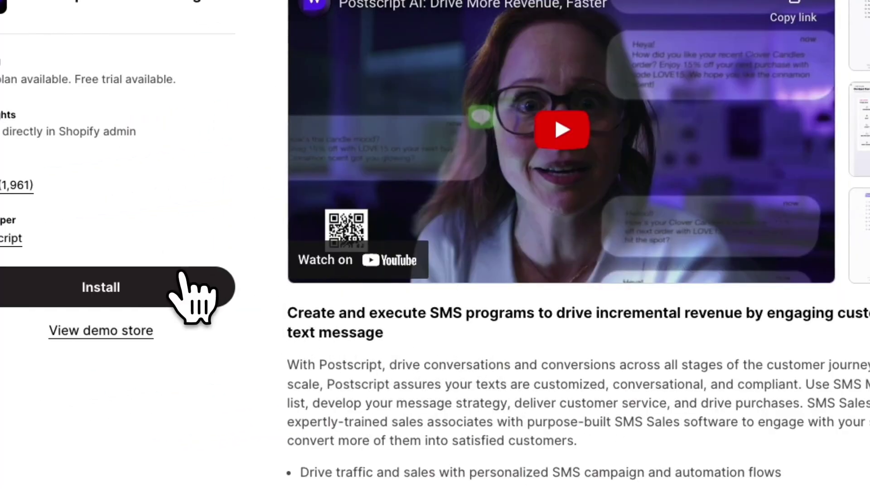
{"action": "left_click", "coordinate": [183, 276]}
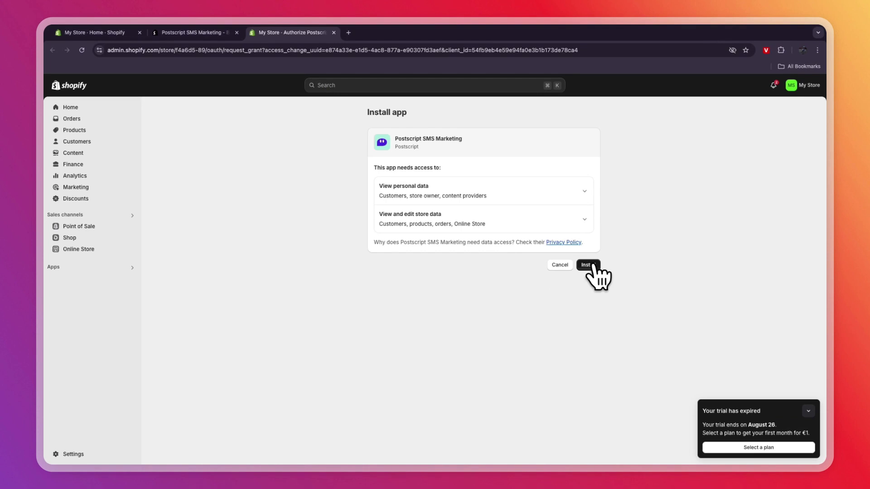
Approve the Postscript install, pass Welcome and Setup, and acknowledge the TCPA video
{"action": "left_click", "coordinate": [593, 265]}
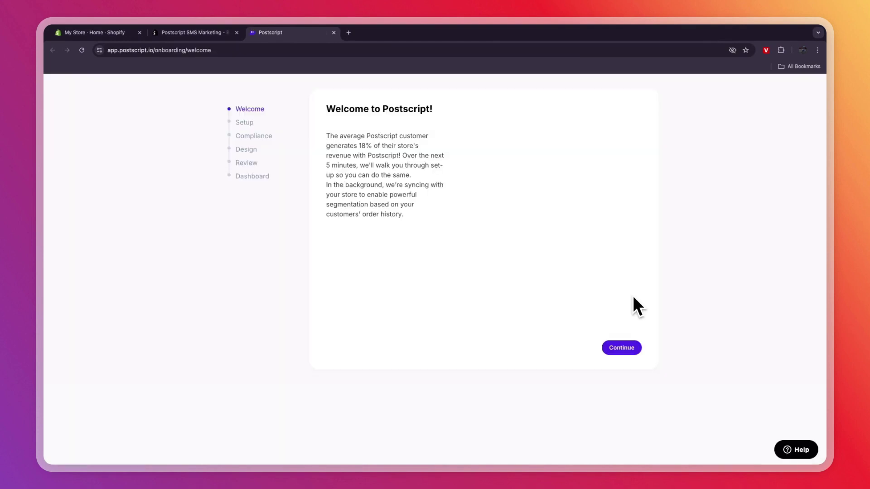
{"action": "left_click", "coordinate": [622, 340]}
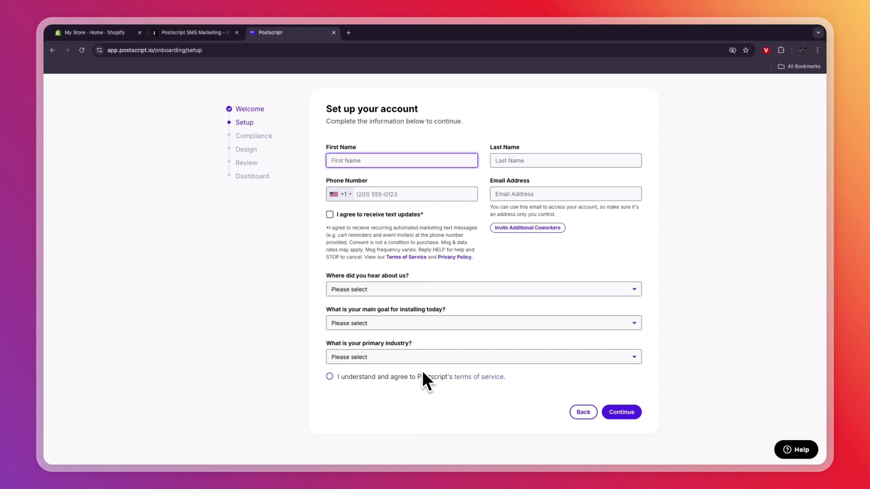
{"action": "left_click", "coordinate": [609, 413]}
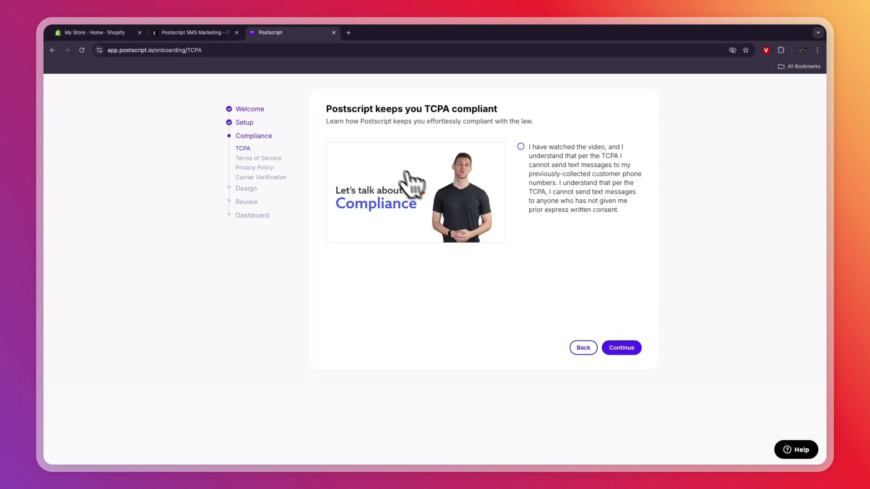
{"action": "left_click", "coordinate": [521, 145]}
{"action": "left_click", "coordinate": [621, 348]}
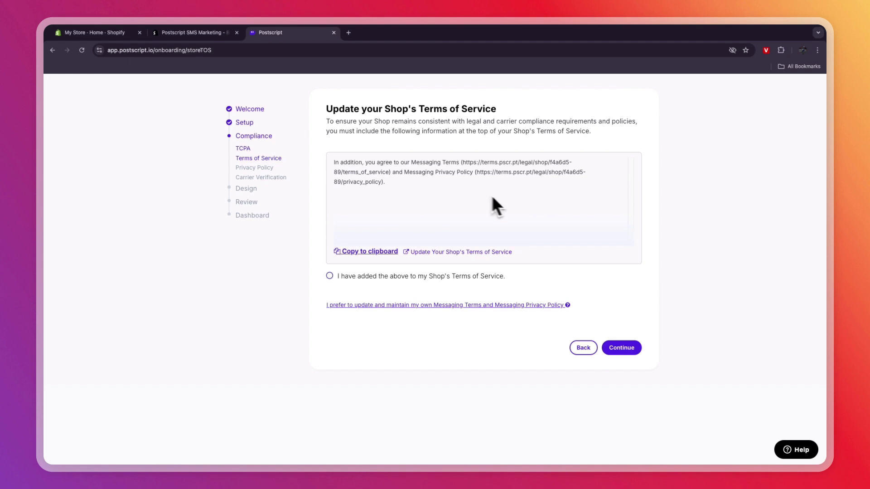
Copy Postscript's messaging terms sentence and open the Shopify Online Store pages list
{"action": "left_click", "coordinate": [345, 251]}
{"action": "left_click", "coordinate": [355, 253]}
{"action": "left_click", "coordinate": [92, 32]}
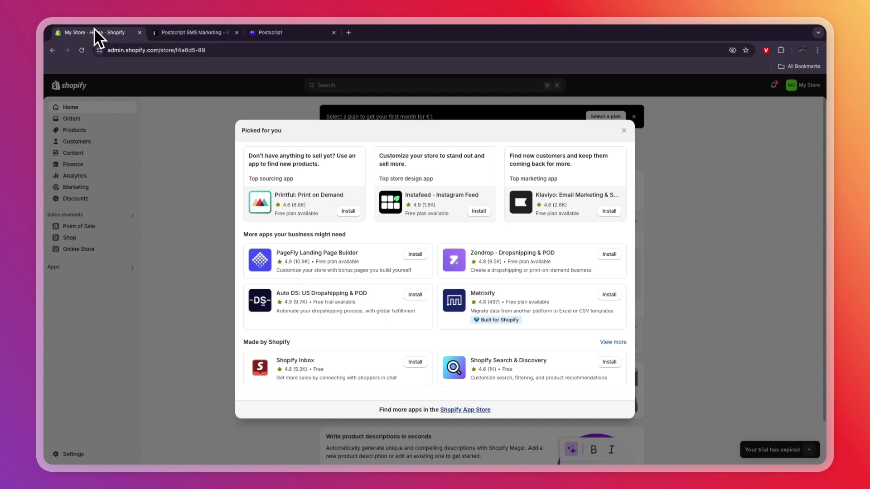
{"action": "left_click", "coordinate": [624, 131]}
{"action": "left_click", "coordinate": [87, 248]}
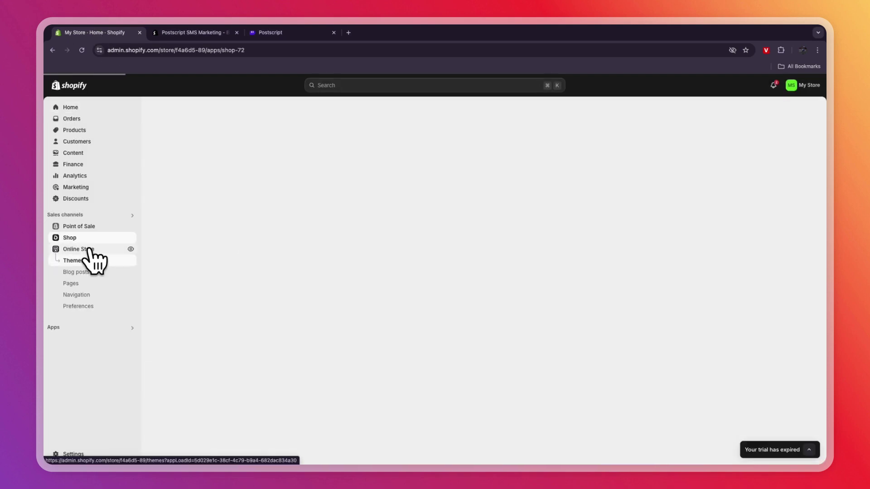
{"action": "left_click", "coordinate": [89, 284]}
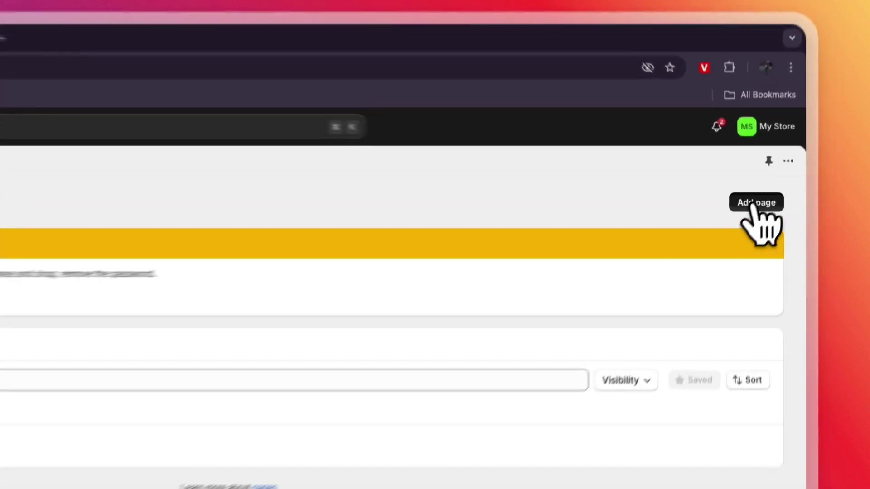
Create and save a 'TOS' page with the pasted terms, then tick Postscript's confirmation
{"action": "left_click", "coordinate": [797, 130]}
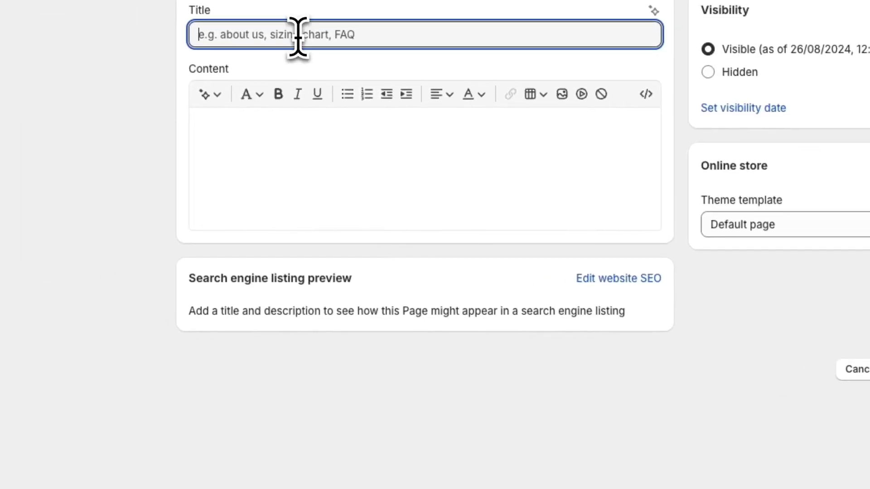
{"action": "type", "text": "TOS"}
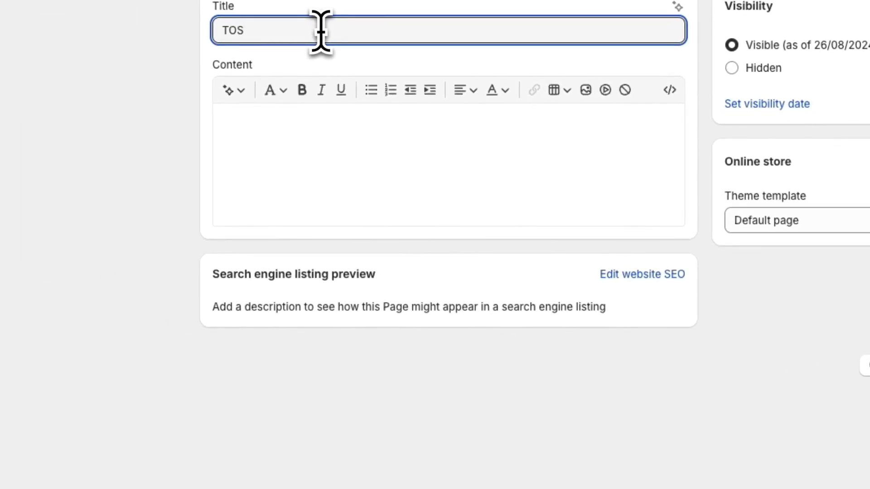
{"action": "left_click", "coordinate": [225, 138]}
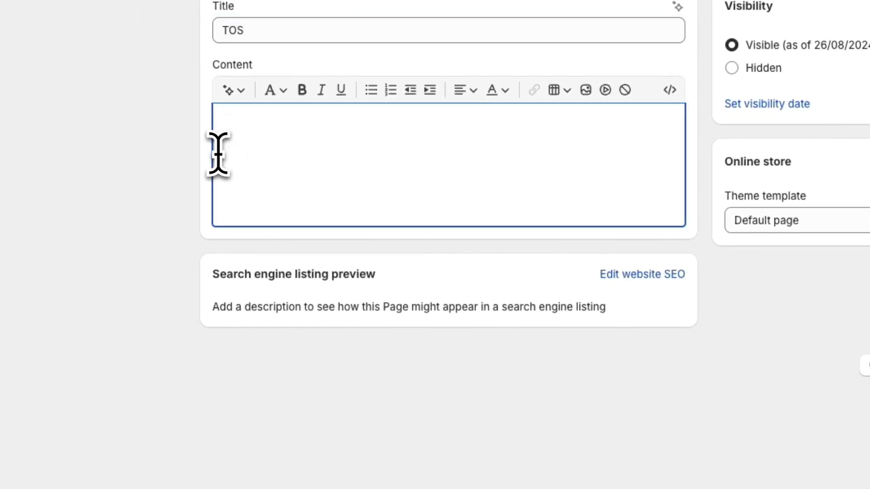
{"action": "key", "text": "ctrl+v"}
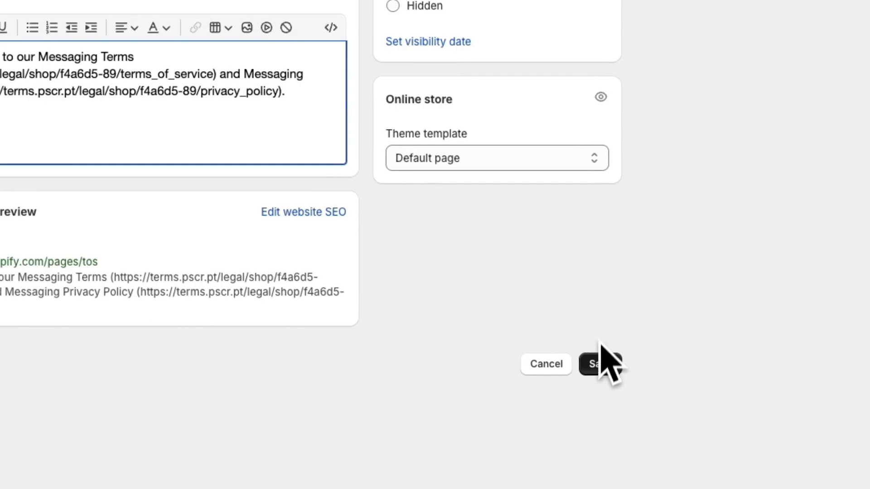
{"action": "left_click", "coordinate": [597, 363]}
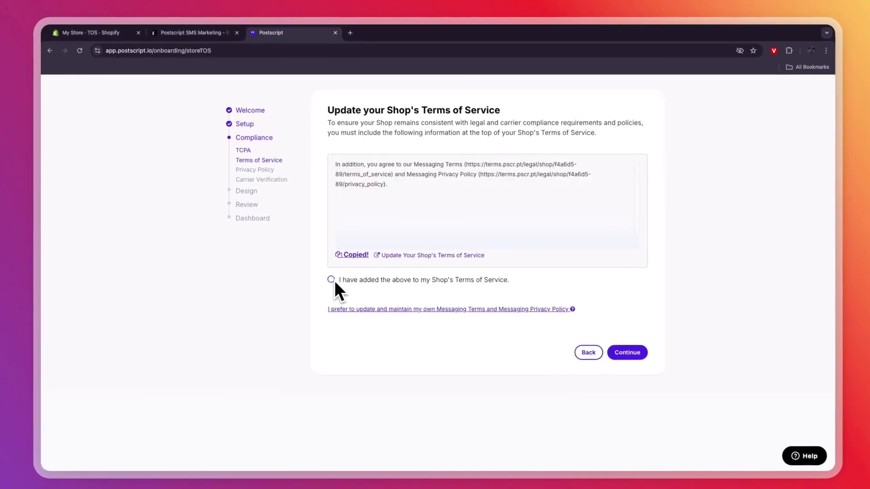
{"action": "left_click", "coordinate": [330, 277]}
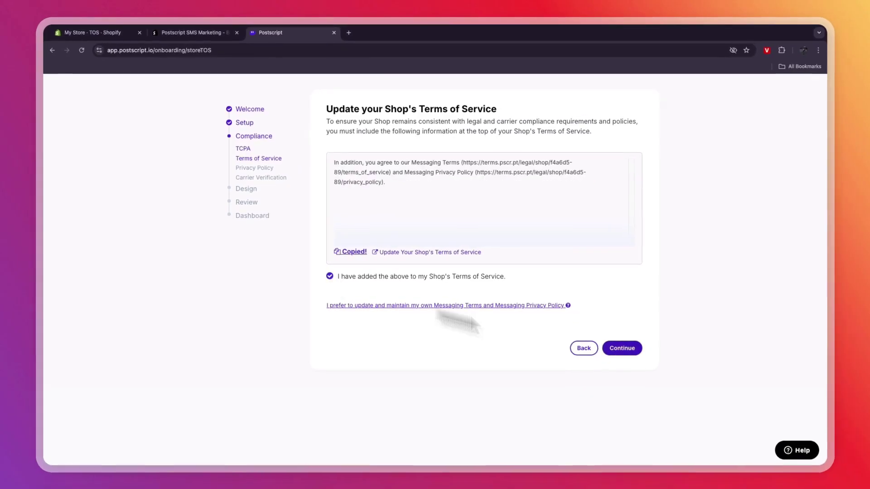
Copy the Privacy Policy text, tick its added confirmation, and advance to Carrier verification
{"action": "left_click", "coordinate": [619, 347]}
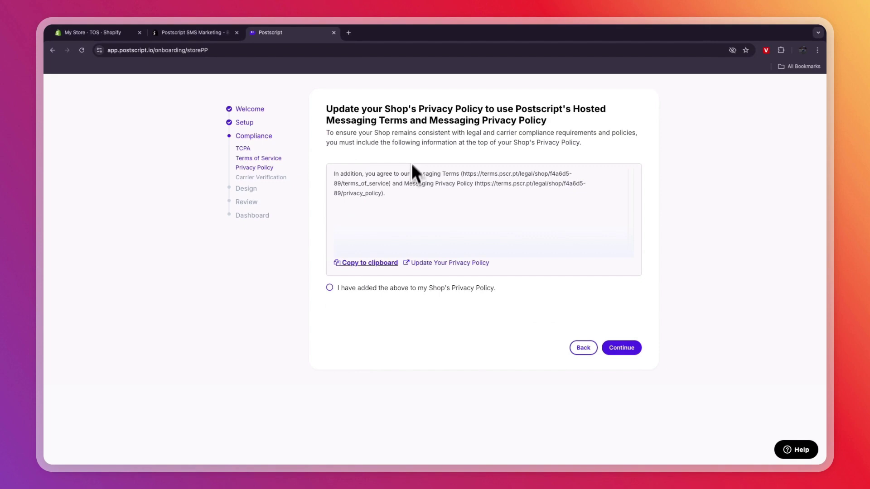
{"action": "left_click", "coordinate": [362, 264]}
{"action": "left_click", "coordinate": [88, 34]}
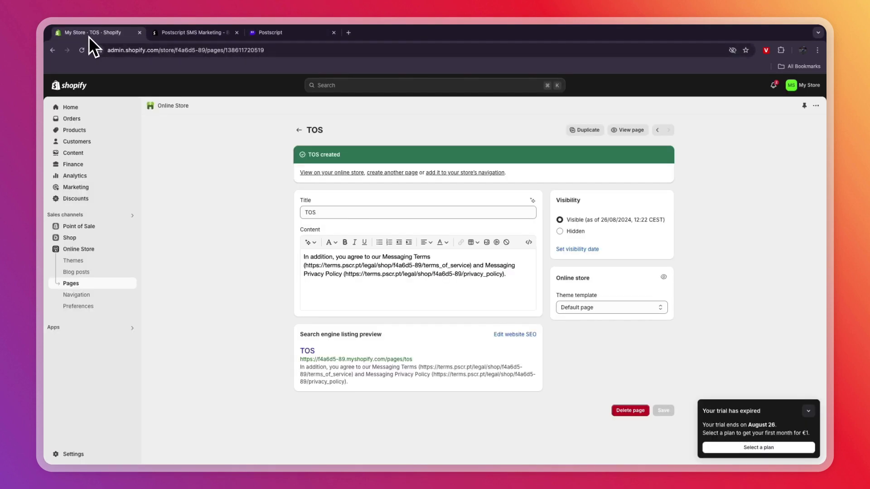
{"action": "left_click", "coordinate": [311, 32]}
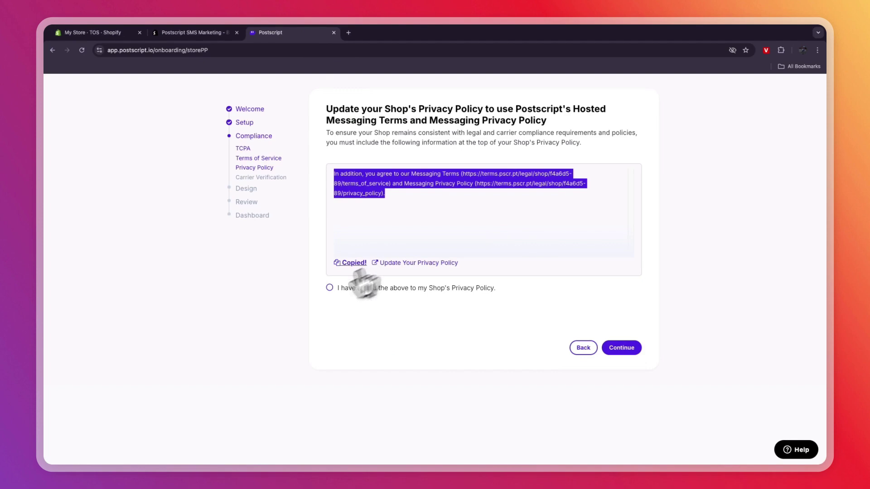
{"action": "left_click", "coordinate": [329, 287]}
{"action": "left_click", "coordinate": [623, 349]}
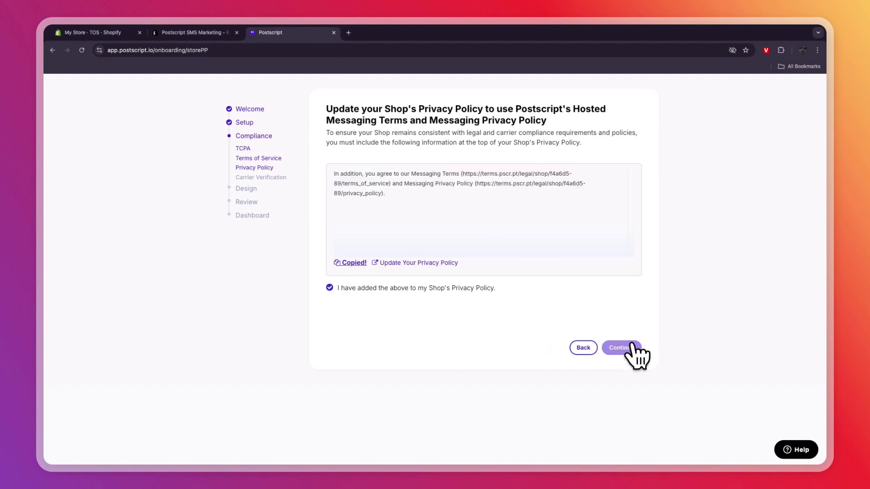
{"action": "scroll", "coordinate": [517, 163], "scroll_direction": "down", "scroll_amount": 1}
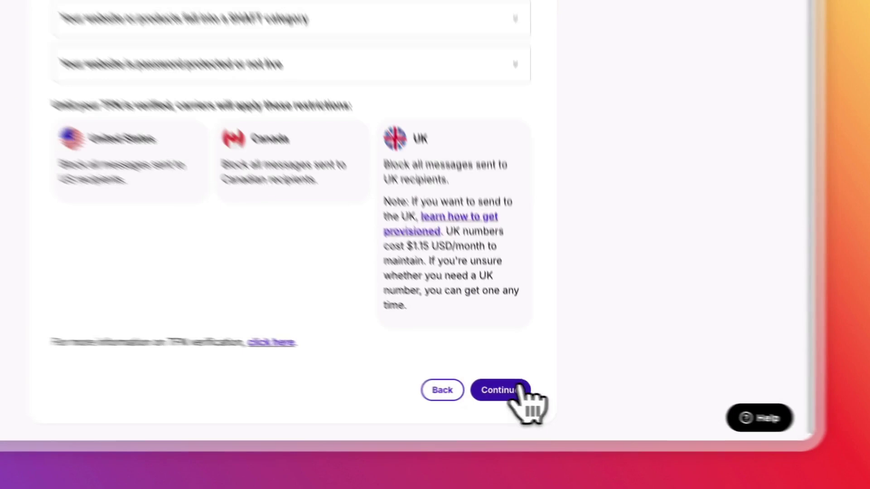
Review the Logos & Colors fields, keeping the default shop name and colours unchanged
{"action": "left_click", "coordinate": [629, 432]}
{"action": "left_click_drag", "start_coordinate": [287, 0], "coordinate": [476, 0]}
{"action": "left_click", "coordinate": [412, 0]}
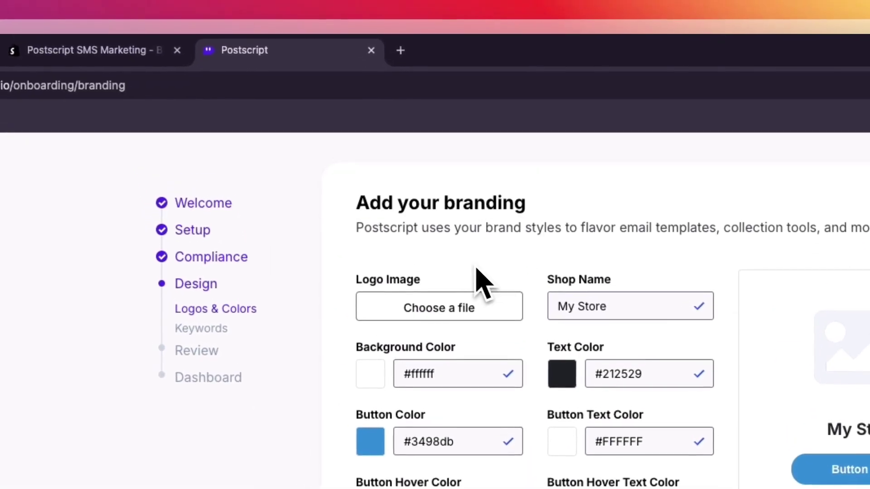
{"action": "triple_click", "coordinate": [365, 280]}
{"action": "left_click", "coordinate": [584, 307]}
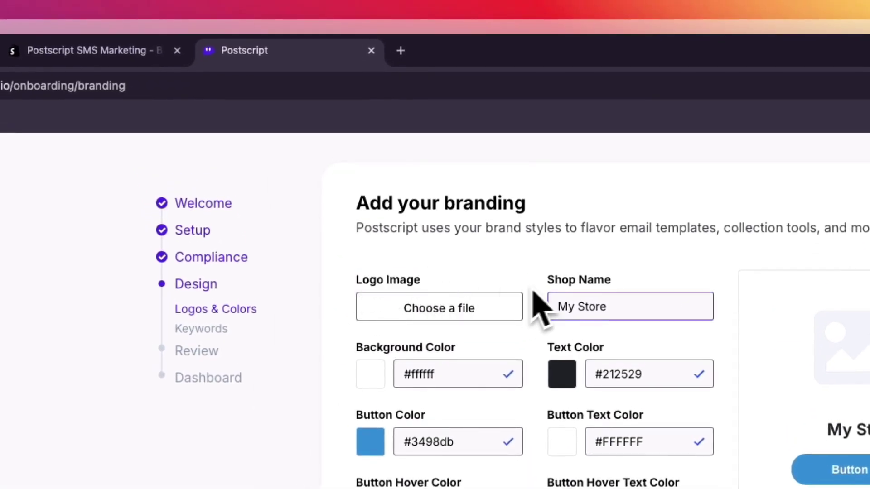
{"action": "triple_click", "coordinate": [359, 348]}
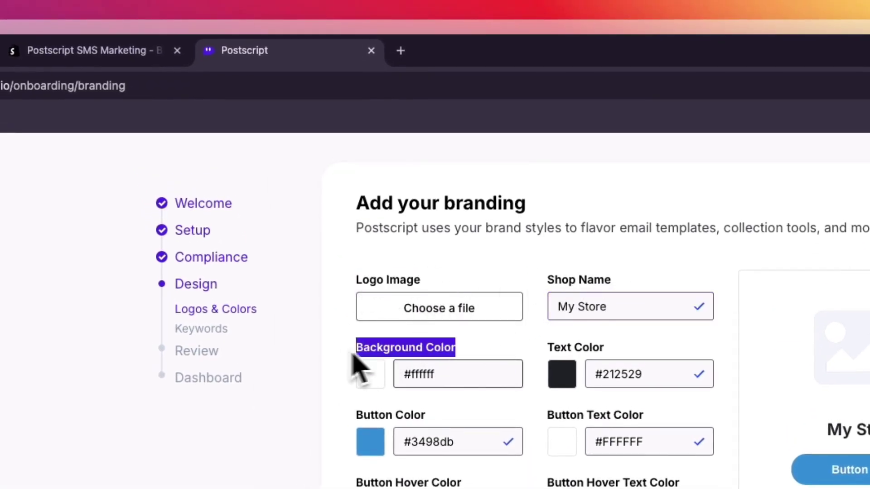
{"action": "left_click", "coordinate": [530, 372]}
{"action": "triple_click", "coordinate": [360, 415]}
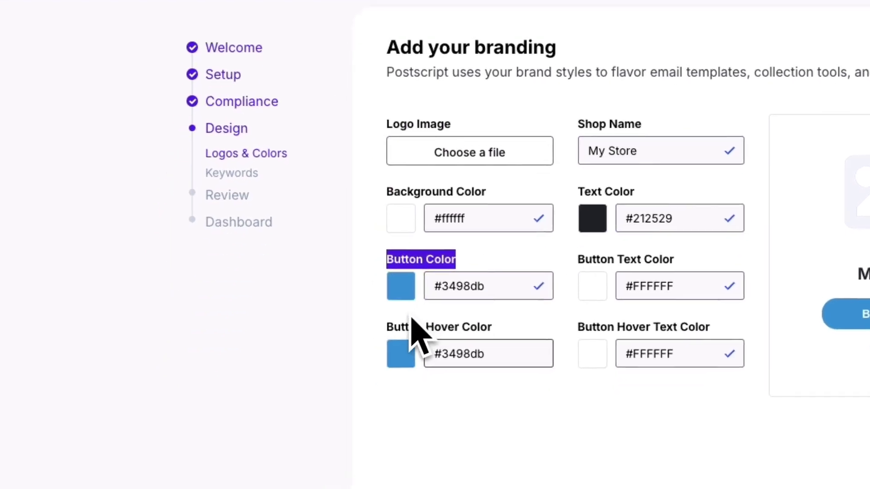
{"action": "left_click_drag", "start_coordinate": [372, 481], "coordinate": [419, 482]}
{"action": "left_click_drag", "start_coordinate": [595, 253], "coordinate": [695, 278]}
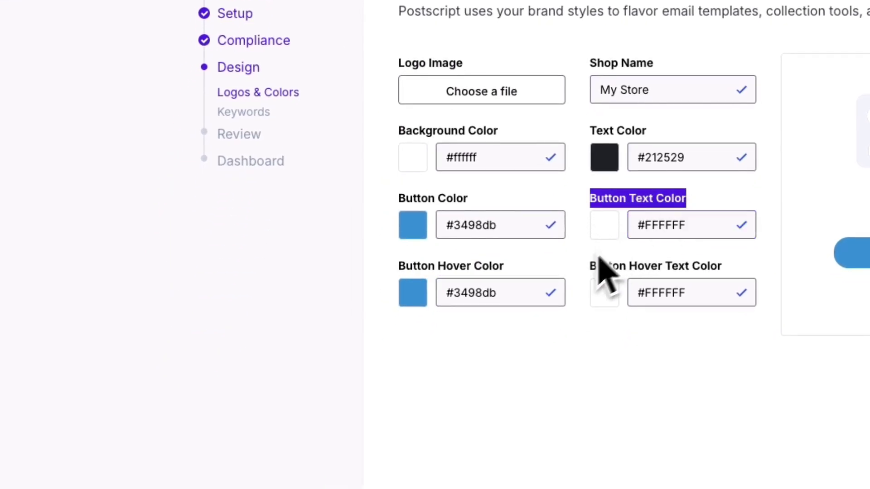
{"action": "left_click", "coordinate": [743, 428]}
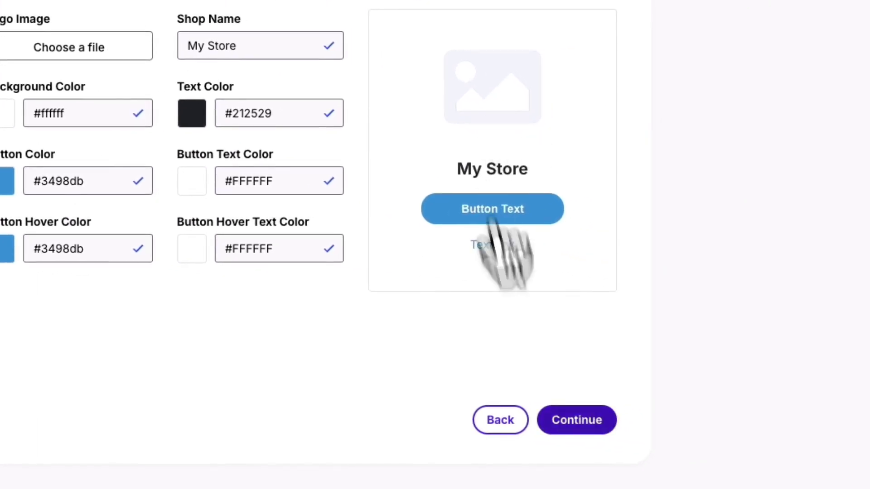
{"action": "left_click", "coordinate": [554, 424]}
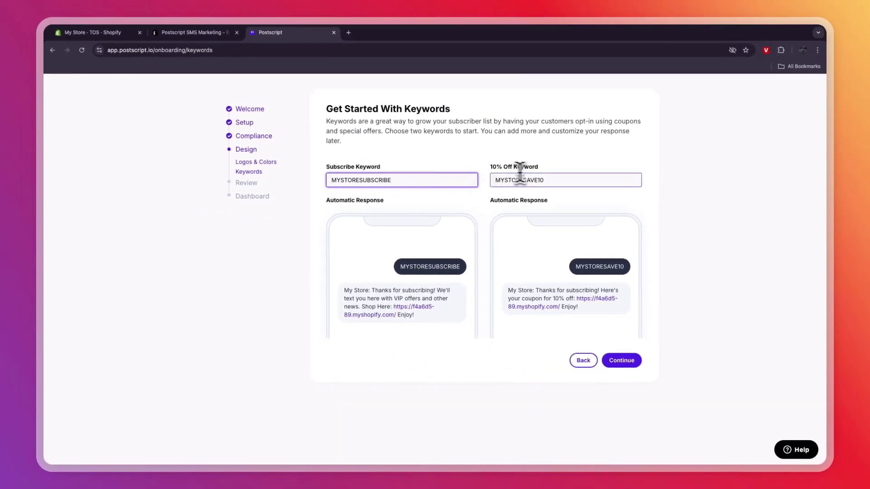
Change the 10% off keyword to the unique 10OFF2535 and submit the keywords
{"action": "left_click_drag", "start_coordinate": [544, 180], "coordinate": [484, 184]}
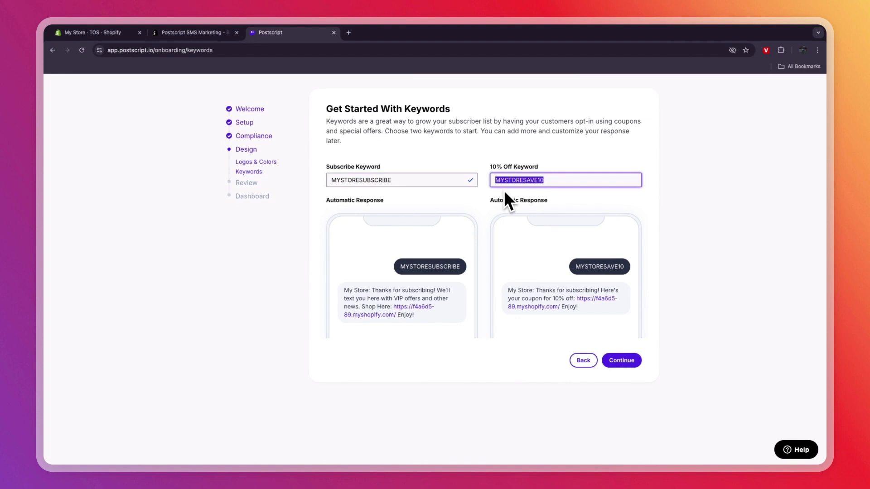
{"action": "type", "text": "10OFF"}
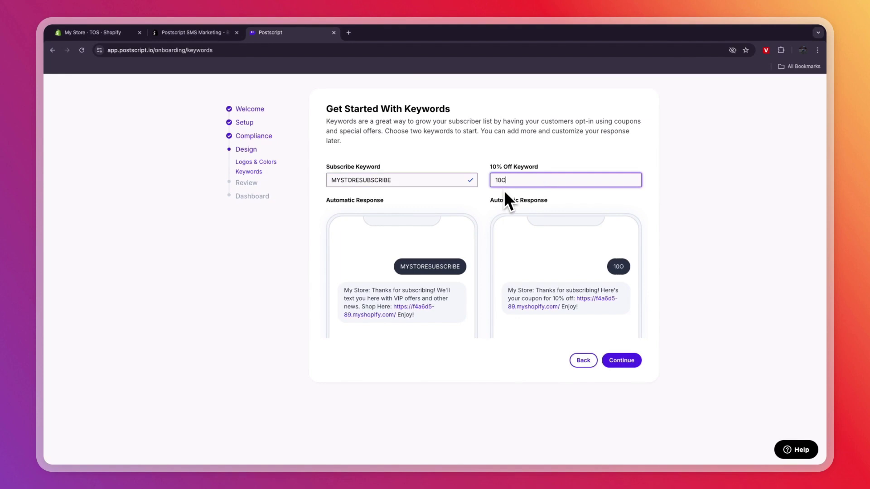
{"action": "left_click", "coordinate": [504, 191]}
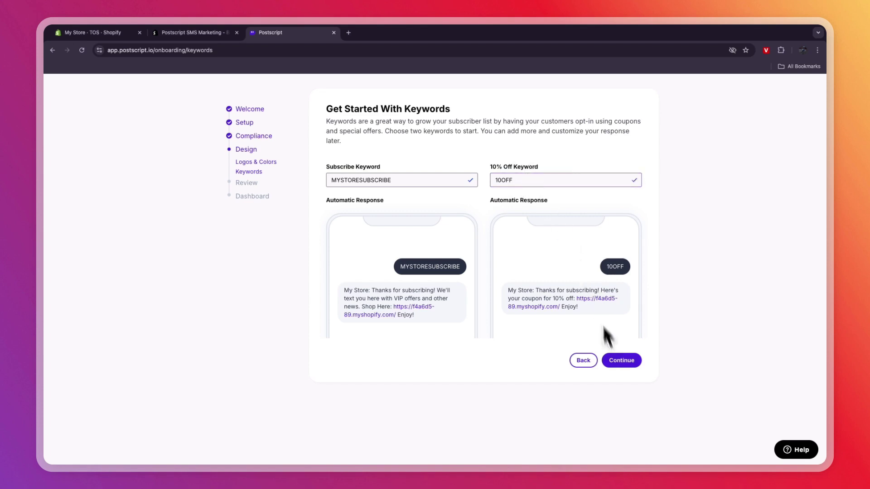
{"action": "left_click", "coordinate": [619, 363]}
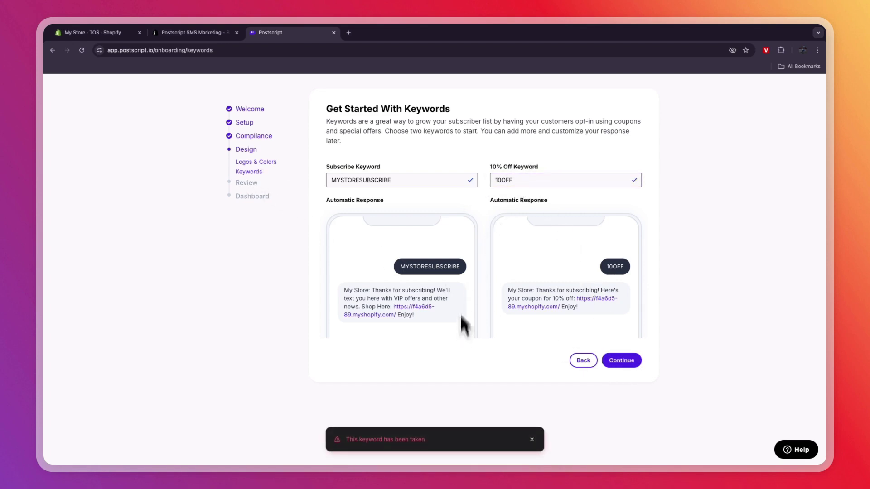
{"action": "left_click", "coordinate": [565, 186]}
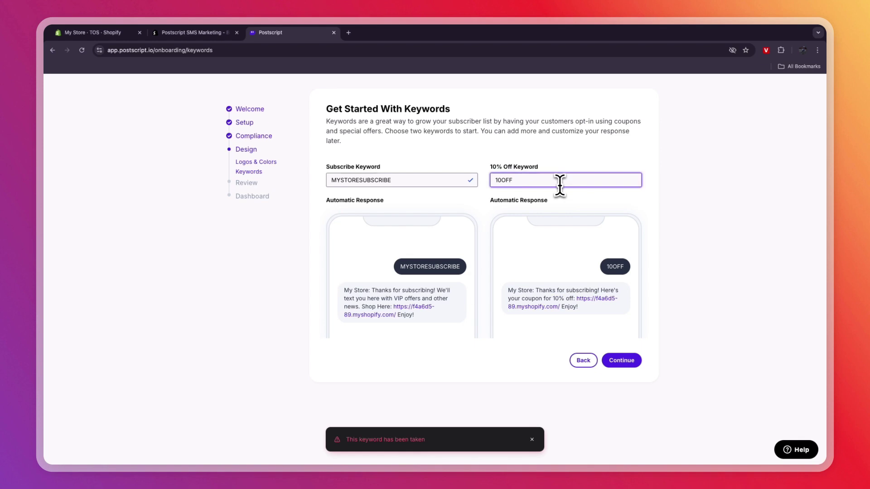
{"action": "type", "text": "2535"}
{"action": "left_click", "coordinate": [623, 361]}
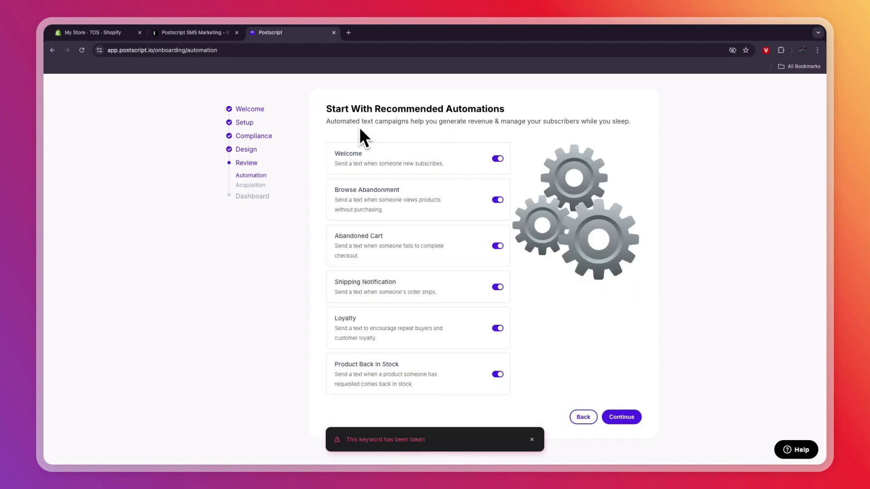
Keep all six recommended automations, Welcome through Product Back in Stock, switched on
{"action": "left_click_drag", "start_coordinate": [327, 109], "coordinate": [515, 117]}
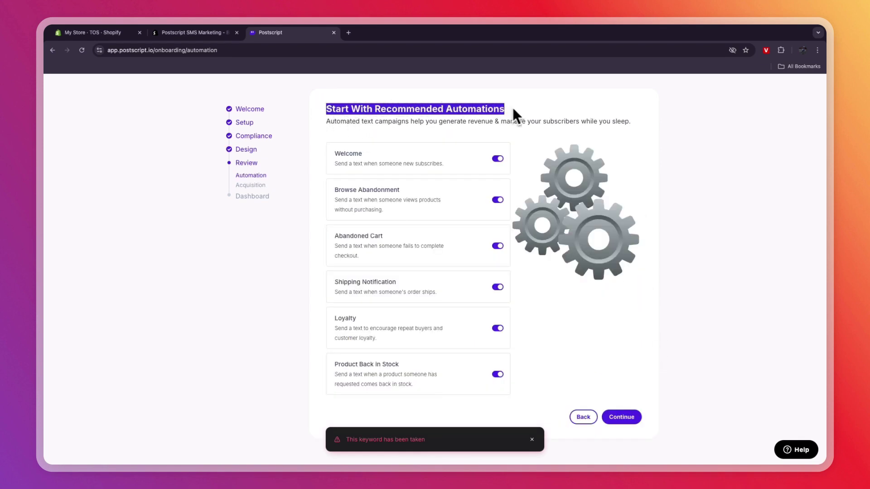
{"action": "left_click", "coordinate": [331, 163]}
{"action": "left_click_drag", "start_coordinate": [332, 159], "coordinate": [406, 175]}
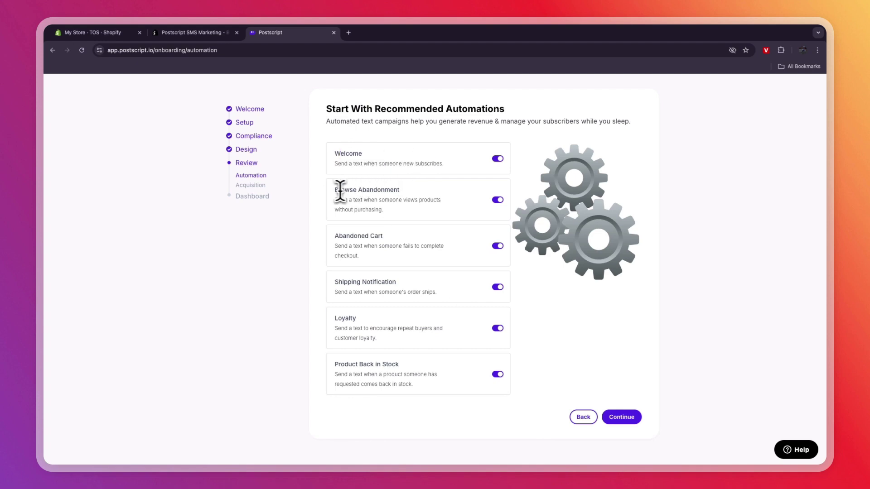
{"action": "left_click_drag", "start_coordinate": [342, 191], "coordinate": [406, 193]}
{"action": "triple_click", "coordinate": [344, 236]}
{"action": "triple_click", "coordinate": [342, 283]}
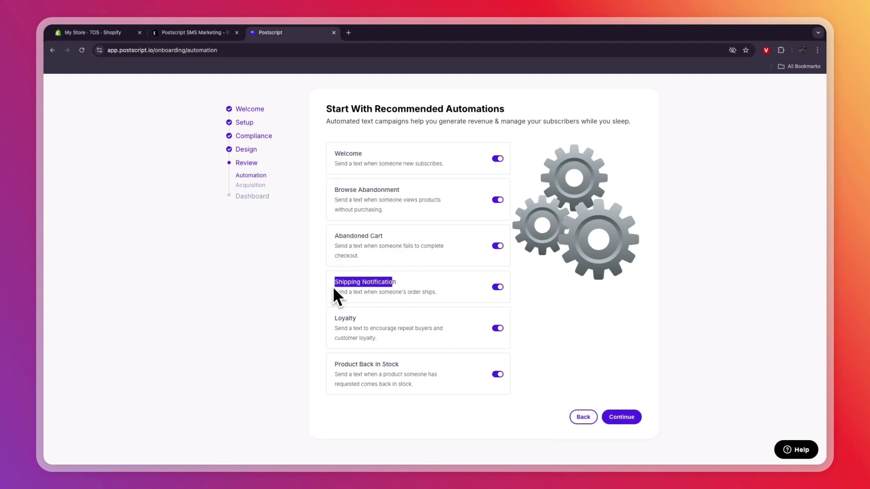
{"action": "triple_click", "coordinate": [341, 319]}
{"action": "triple_click", "coordinate": [344, 365]}
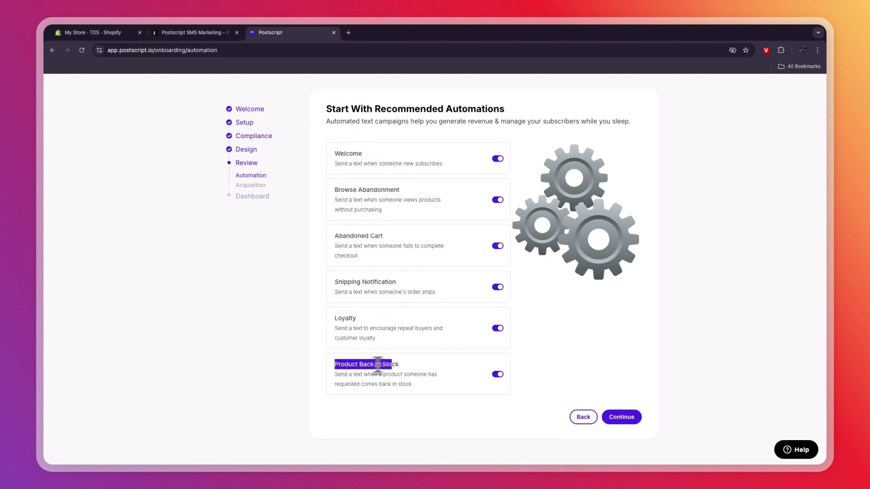
{"action": "left_click", "coordinate": [390, 365]}
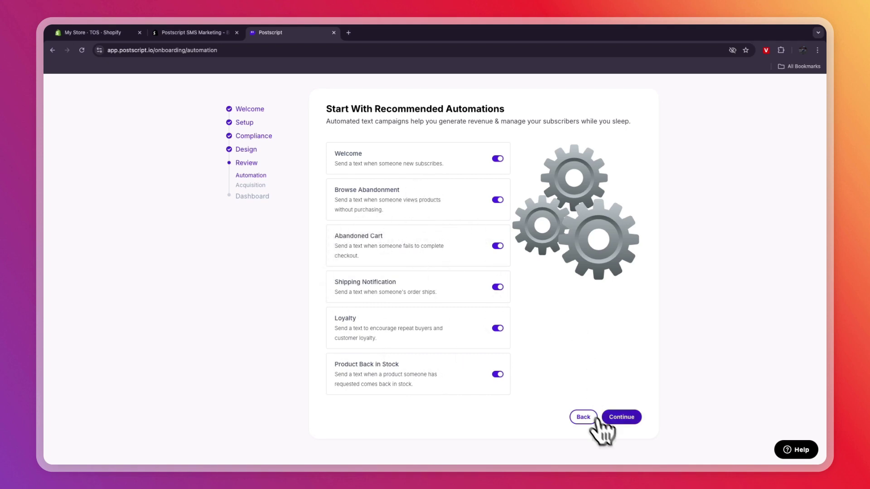
{"action": "left_click", "coordinate": [619, 417]}
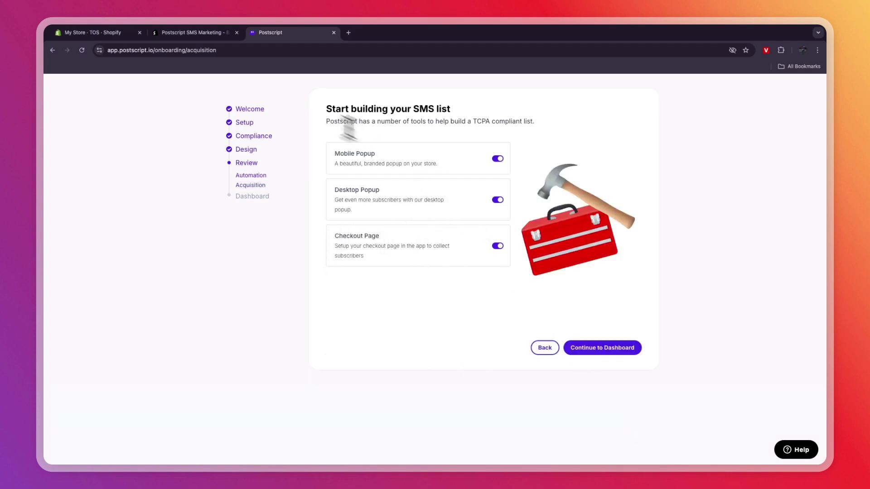
Preview the Mobile Popup list-building tool, then finish onboarding to the Popups dashboard
{"action": "left_click_drag", "start_coordinate": [326, 111], "coordinate": [451, 105]}
{"action": "left_click", "coordinate": [388, 161]}
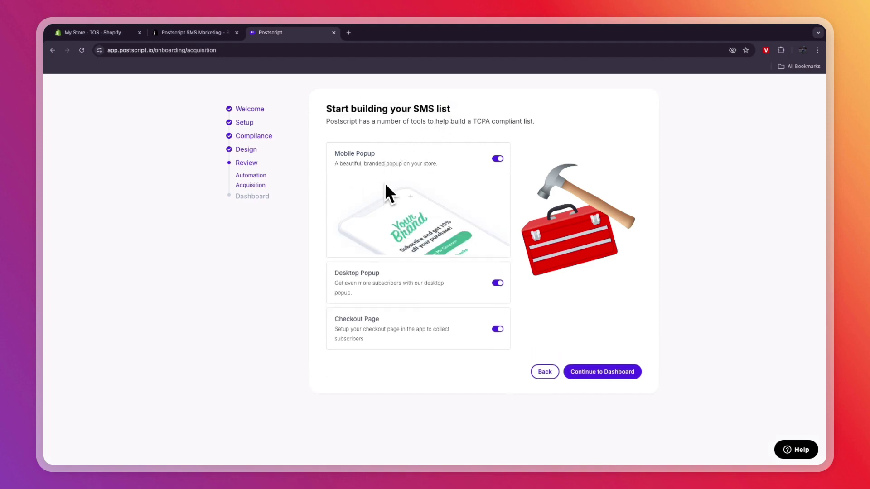
{"action": "left_click", "coordinate": [444, 288]}
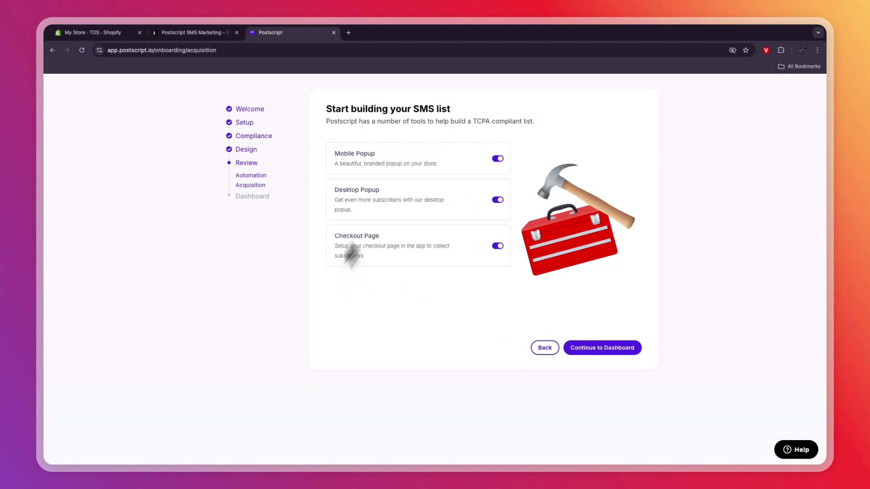
{"action": "left_click", "coordinate": [613, 348]}
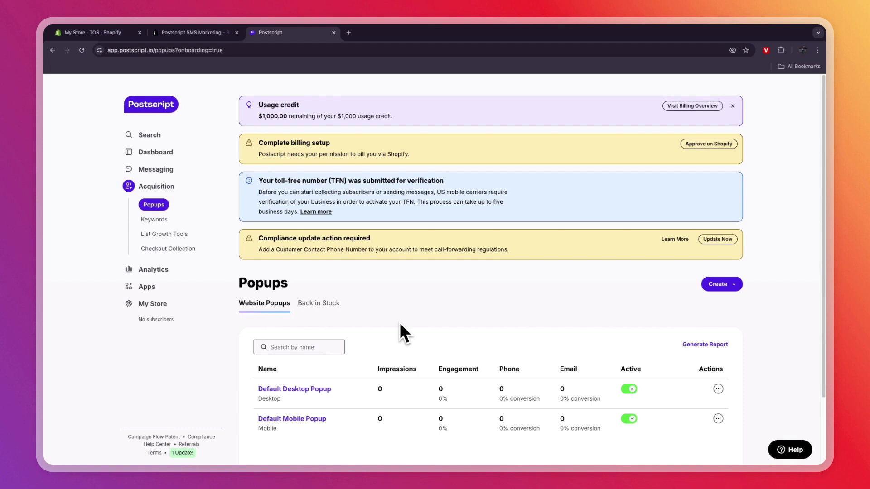
Scroll down the Popups page to view the Default Desktop and Default Mobile popups
{"action": "scroll", "coordinate": [412, 321], "scroll_direction": "down", "scroll_amount": 3}
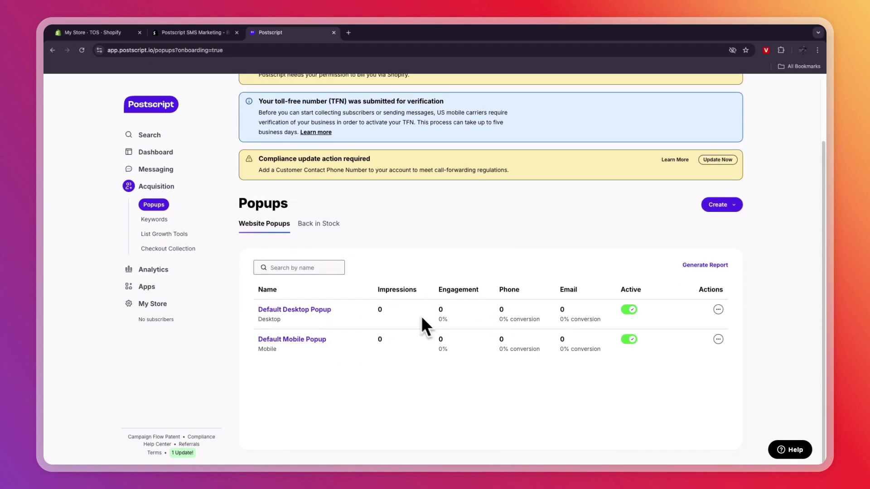